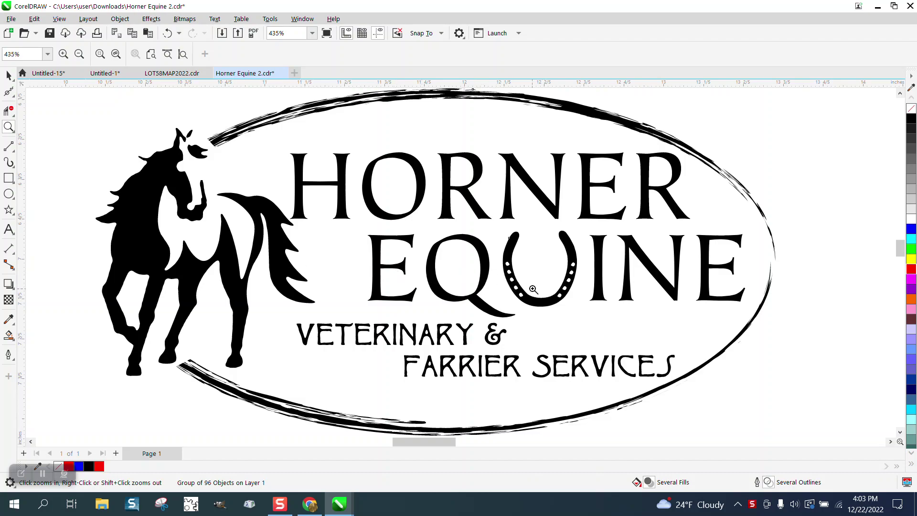
- Duplicate the grouped Horner Equine logo and place the copy 4 inches to the right of the original
left_click(589, 313)
scroll(363, 273, "down", 3)
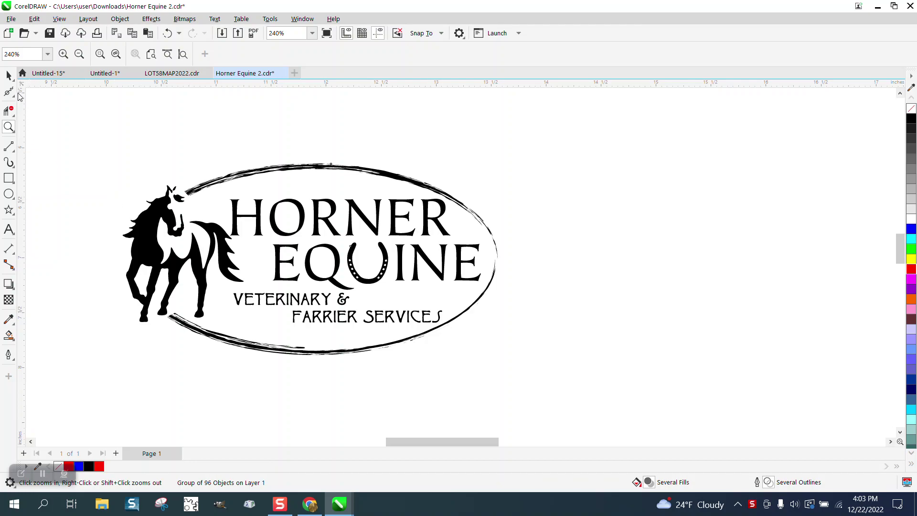
left_click(9, 75)
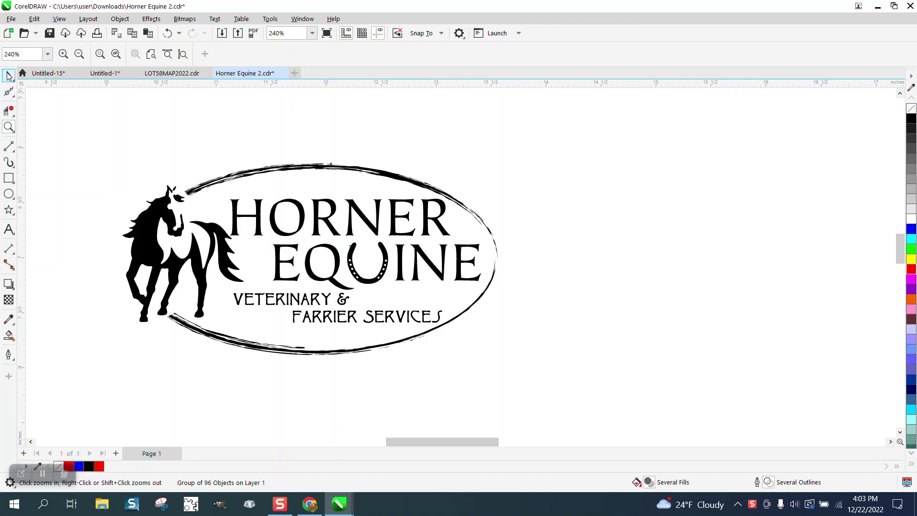
left_click(111, 148)
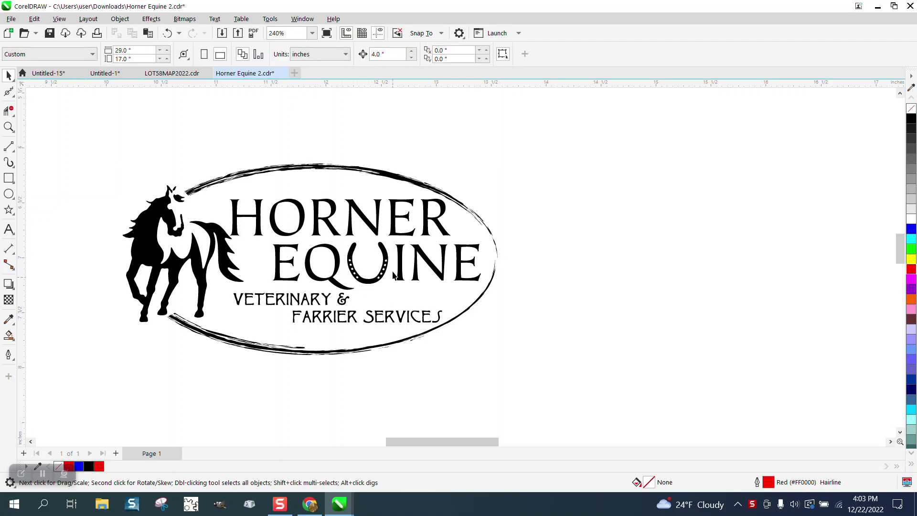
left_click(380, 215)
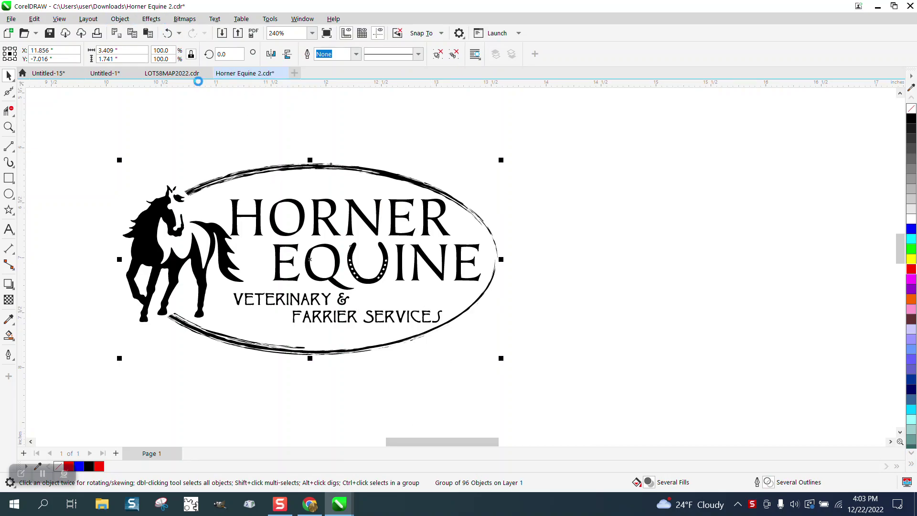
key("ctrl+d")
key("F3")
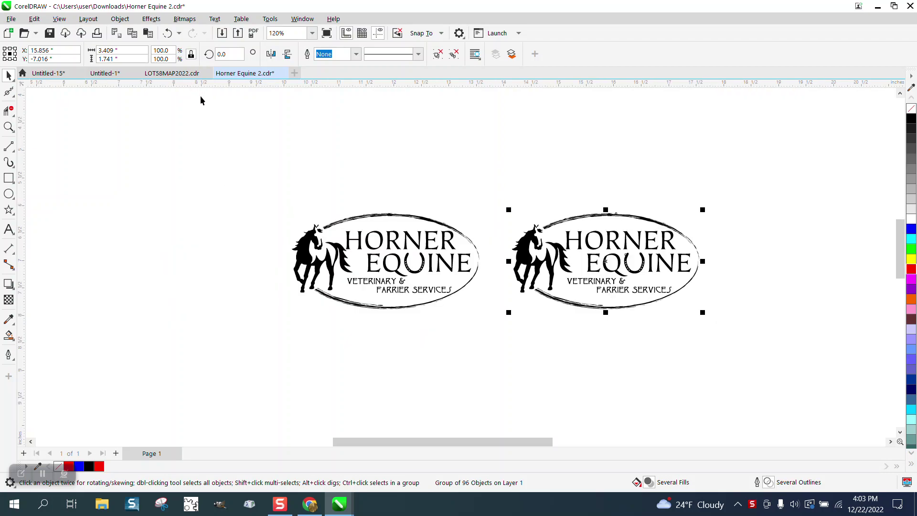
- Ungroup the original logo and create a boundary around its selected objects
left_click(373, 219)
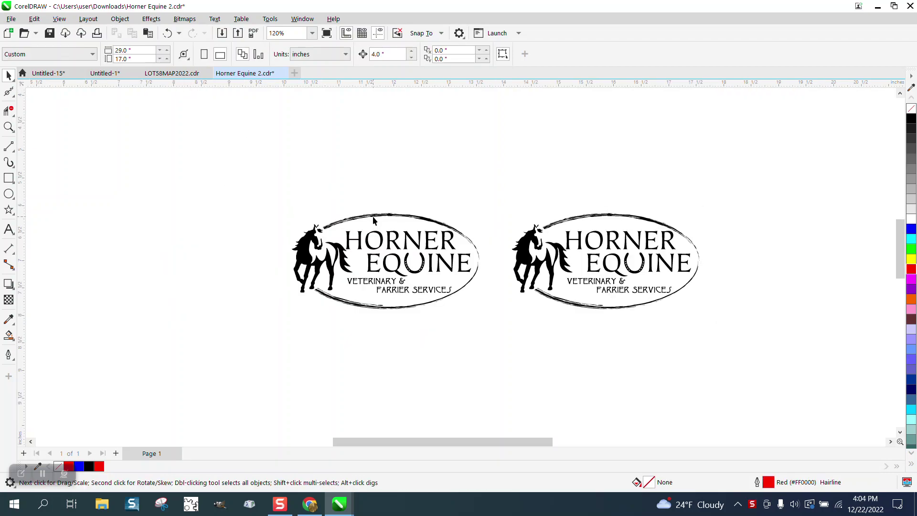
left_click(373, 220)
left_click(120, 19)
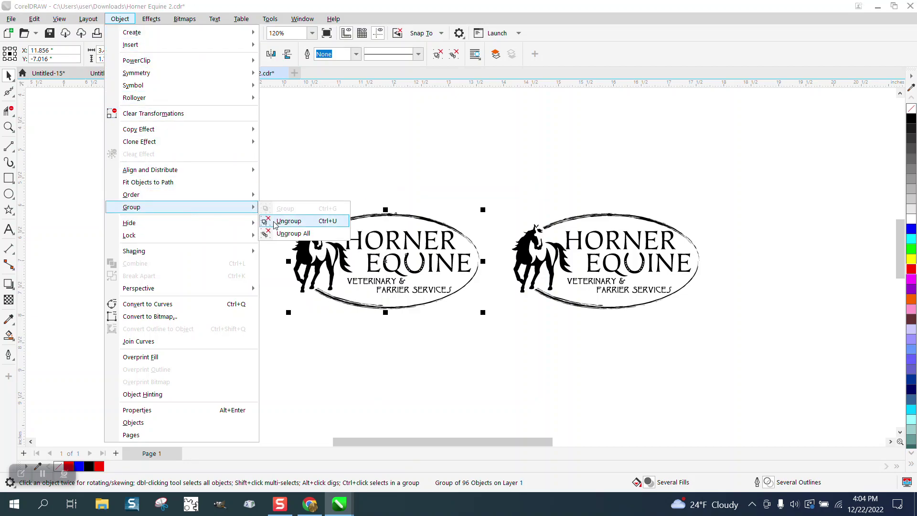
left_click(274, 221)
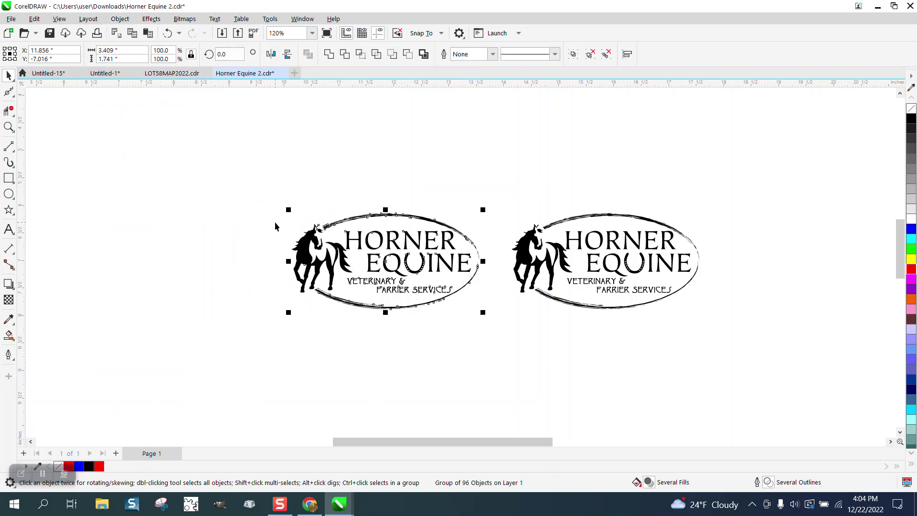
left_click(426, 59)
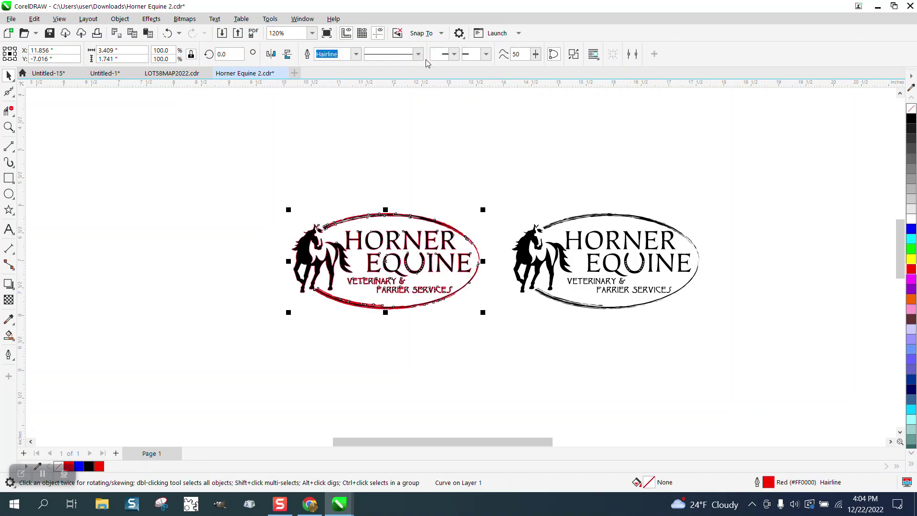
- Move the boundary curve 4 inches left and apply an outside contour with 1 step and a 0.1-inch offset
key("Left")
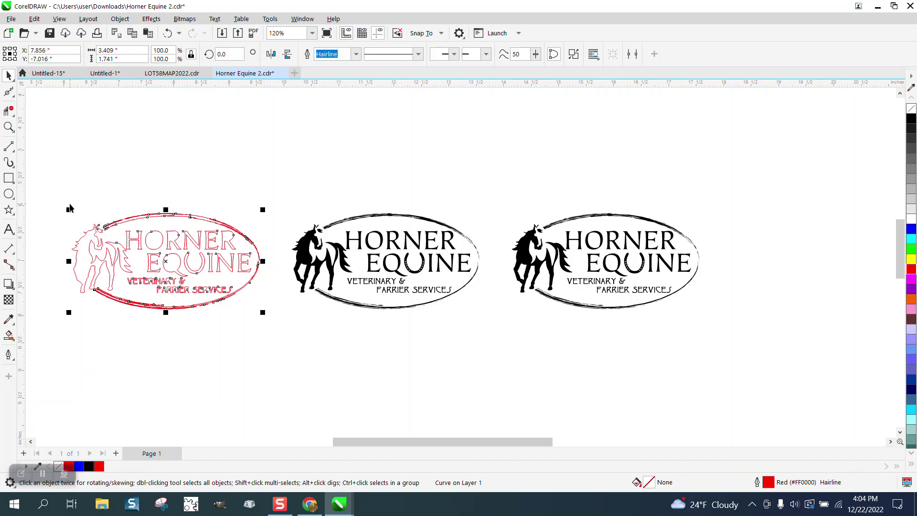
left_click(151, 19)
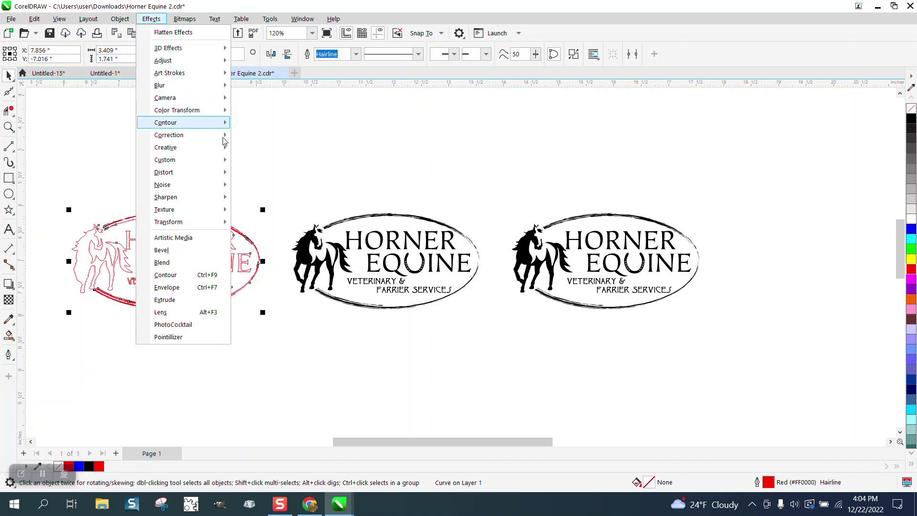
left_click(179, 275)
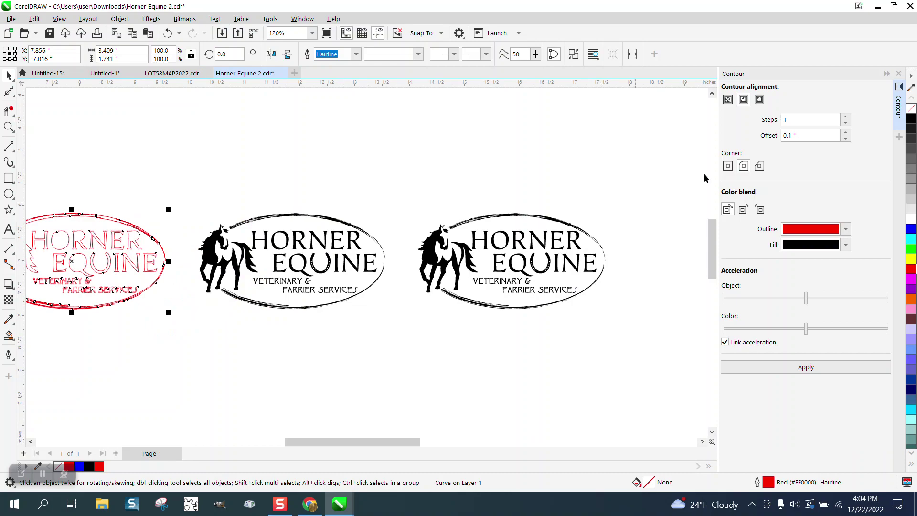
left_click(759, 99)
left_click(810, 367)
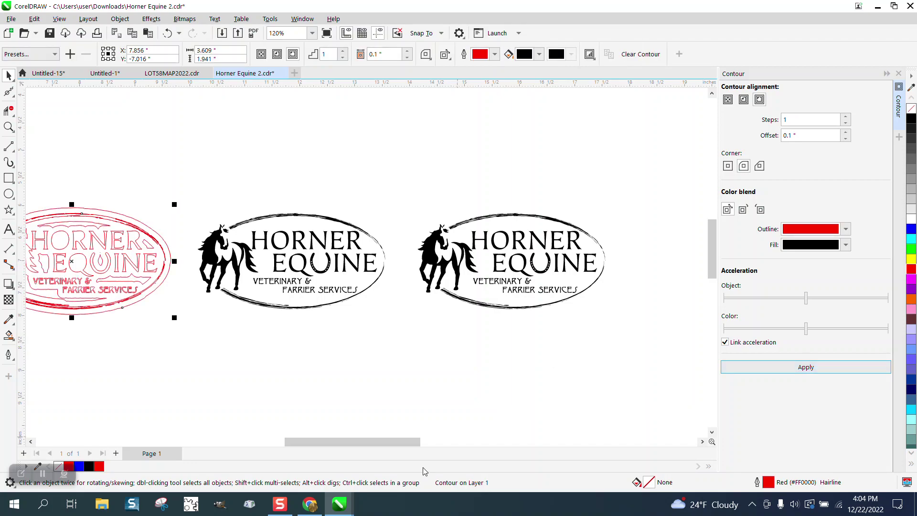
- Break the contour apart and move the contour curve 4 inches left of the boundary curve
left_click_drag(415, 441, 362, 442)
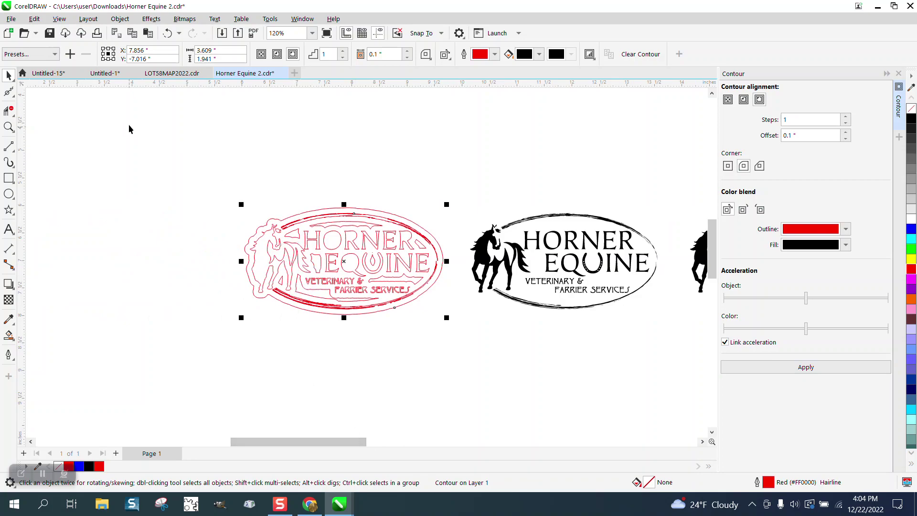
left_click(120, 19)
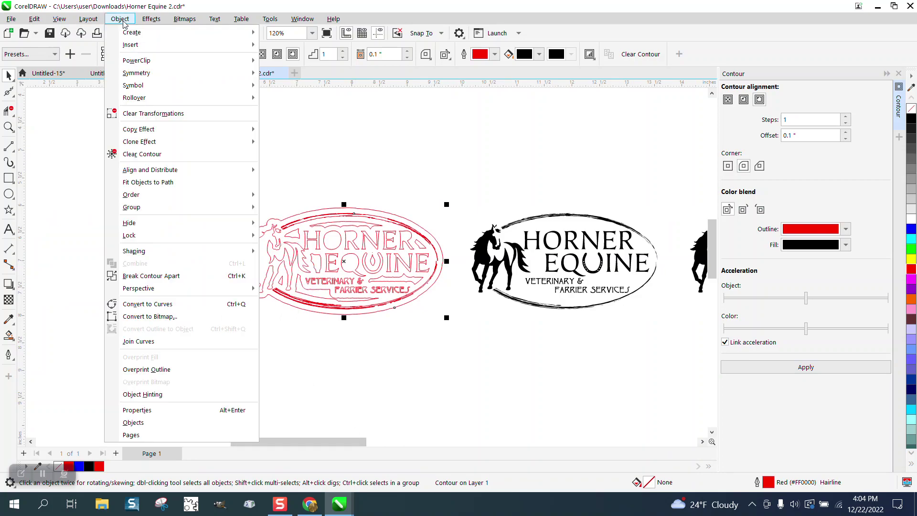
left_click(167, 276)
left_click(301, 316)
left_click(306, 310)
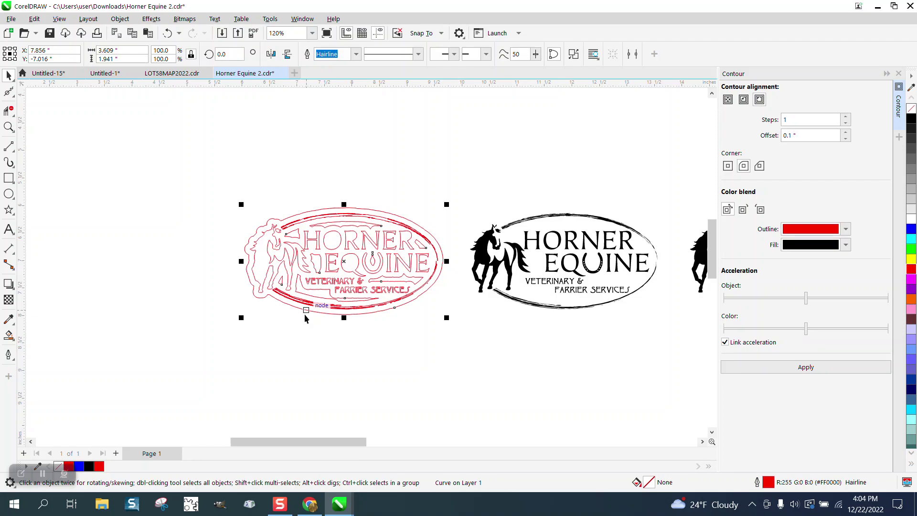
key("Left")
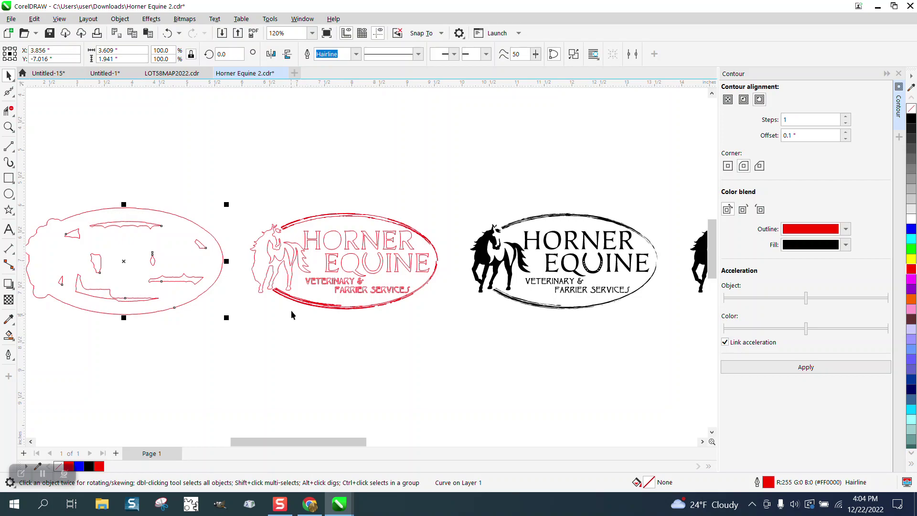
- Draw a rectangle that fully encloses the separated contour curve
scroll(291, 310, "down", 1)
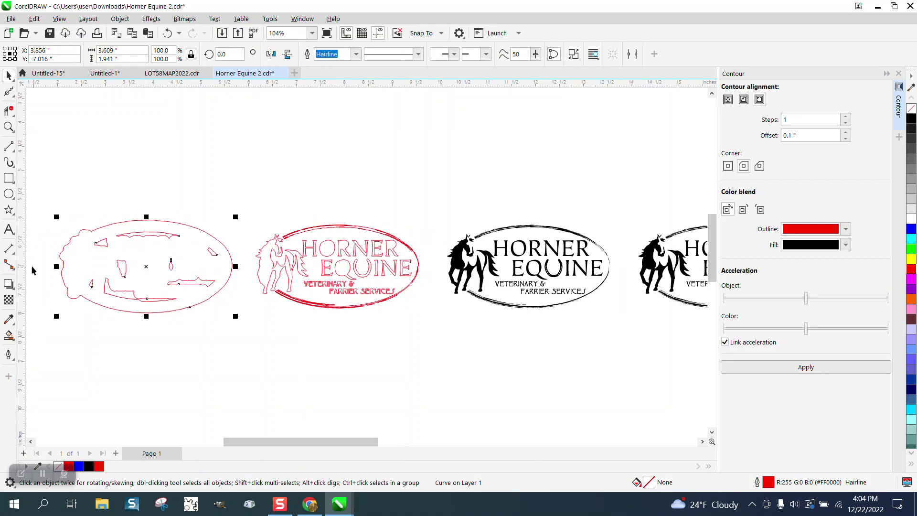
left_click(8, 178)
left_click_drag(48, 190, 251, 339)
- Smart-fill the area between the rectangle and the contour in blue, and move the new shape 4 inches right and 4 inches up
left_click(8, 335)
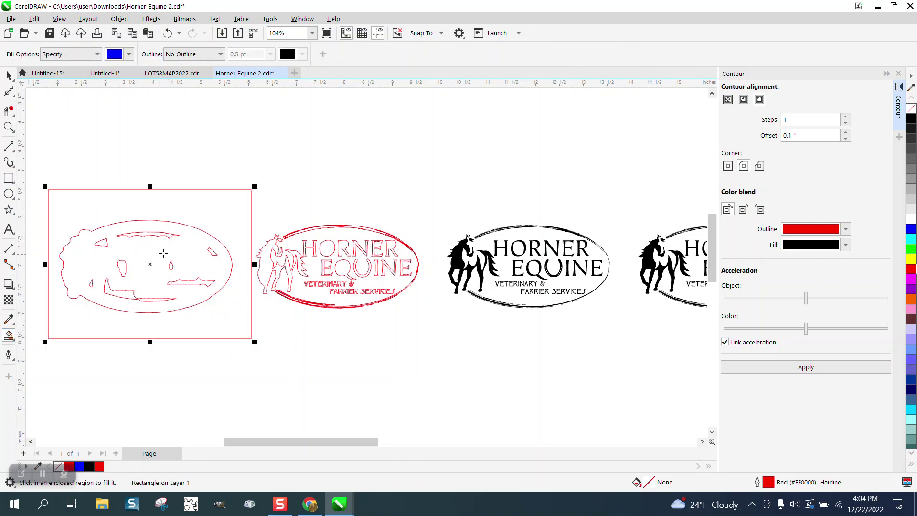
left_click(213, 212)
key("Right")
key("Up")
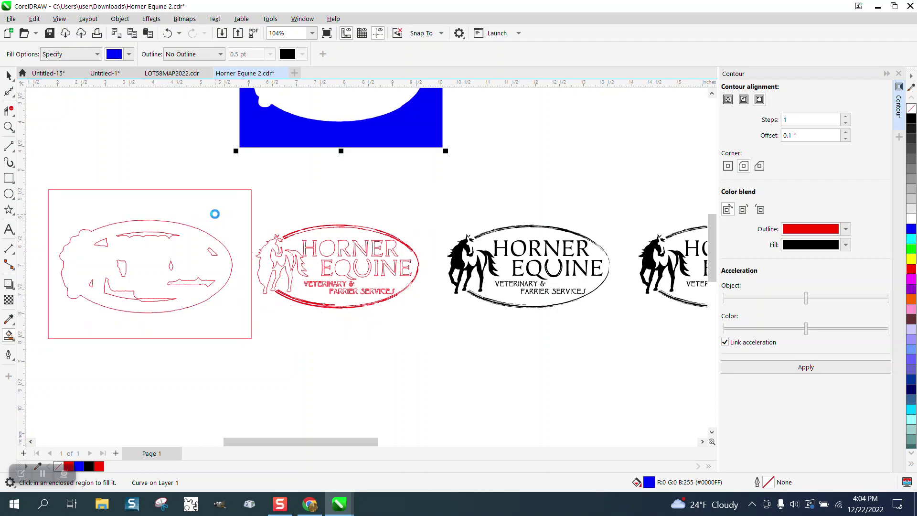
- Smart-fill the oval opening in the blue shape with green and move the green shape 4 inches left
scroll(260, 270, "down", 2)
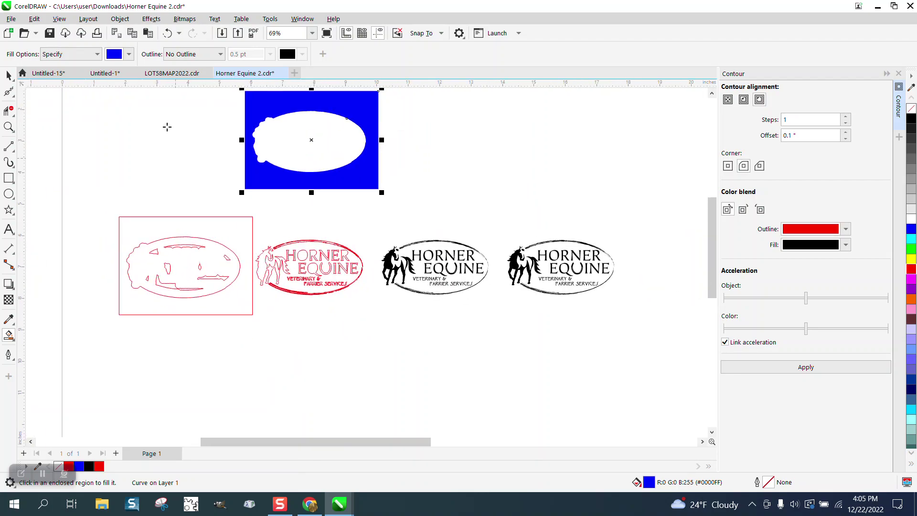
left_click(129, 54)
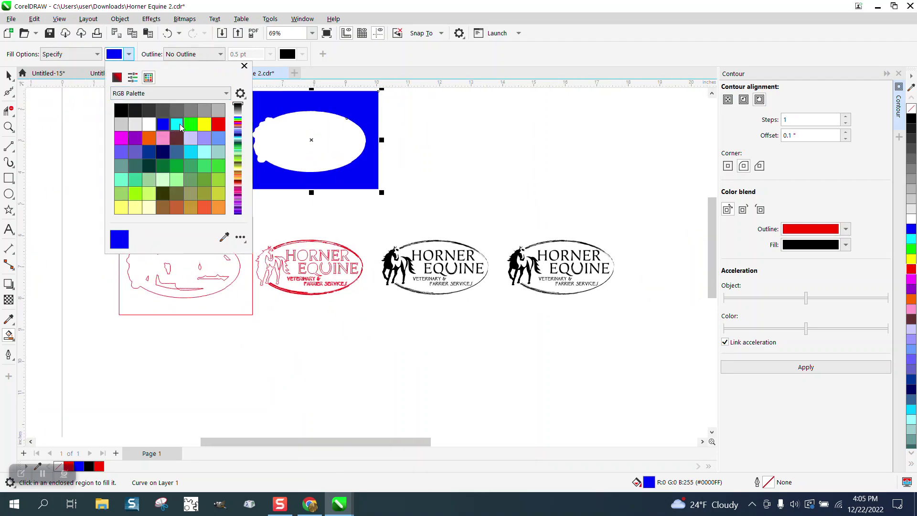
left_click(190, 125)
left_click(301, 146)
left_click(301, 145)
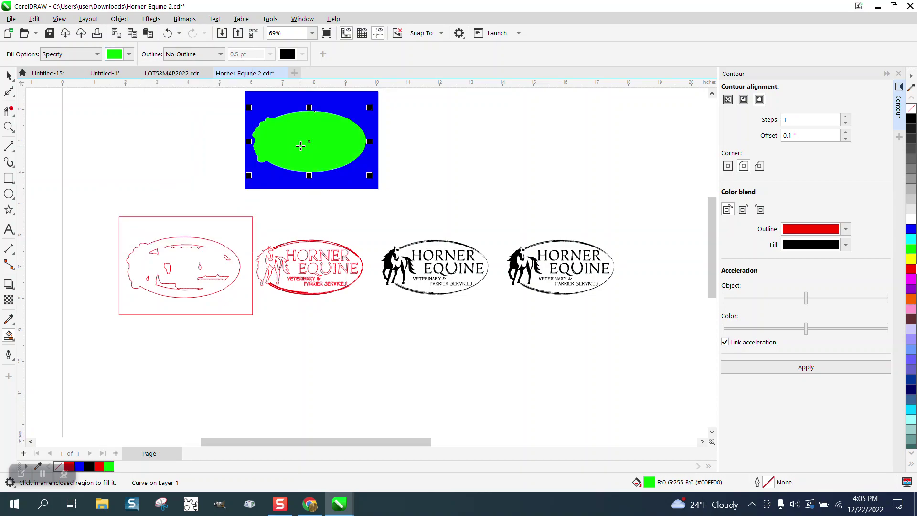
key("Left")
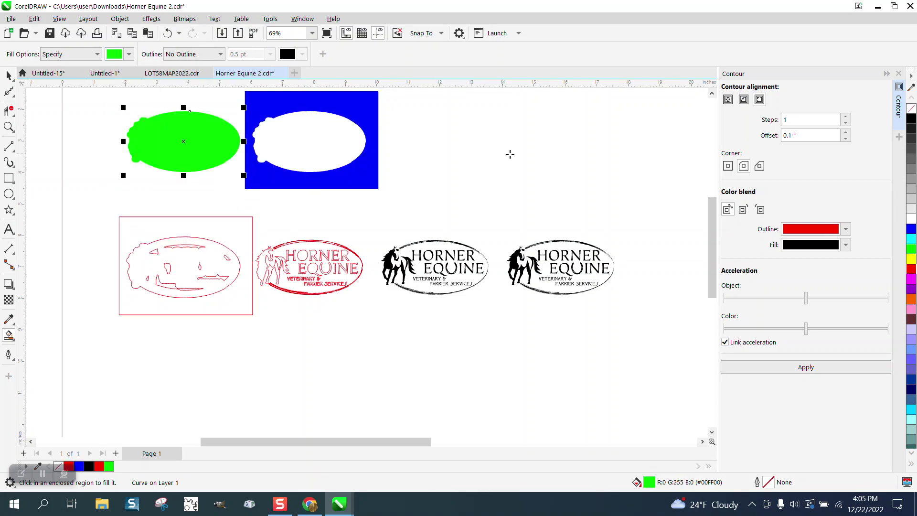
- Give the green shape no fill and a red outline, and move it 4 inches down and 8 inches right around the original logo
left_click(911, 109)
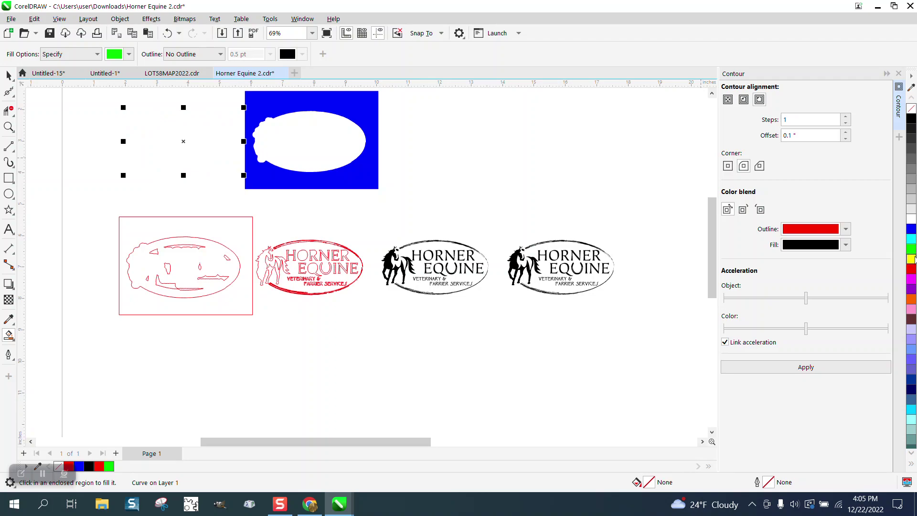
right_click(911, 272)
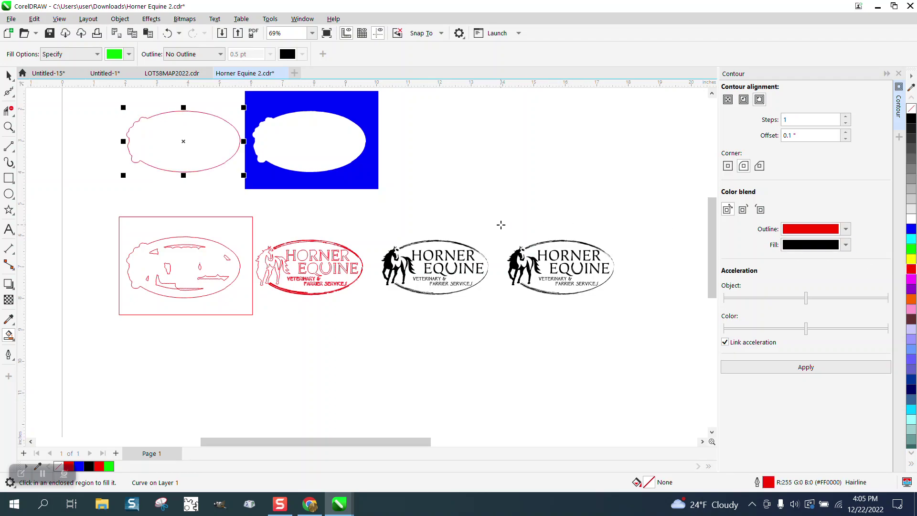
key("Down")
key("Right")
key("Right")
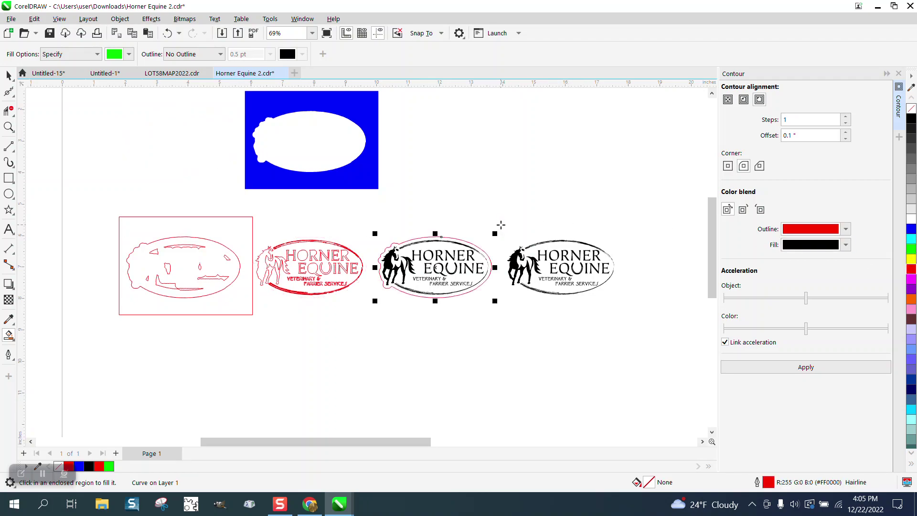
- Check the red outline's fit around the original logo and move the outline 4 inches down
left_click(7, 128)
left_click_drag(372, 237, 510, 315)
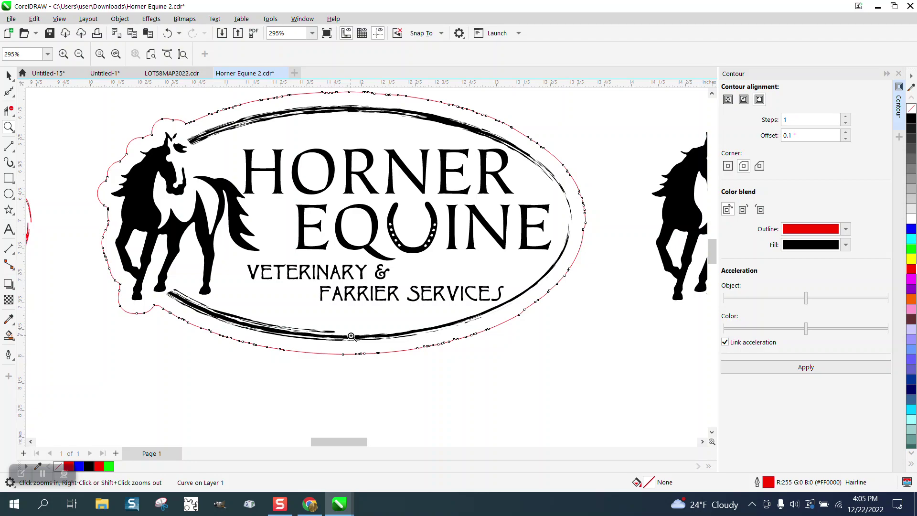
right_click(228, 273)
left_click(9, 76)
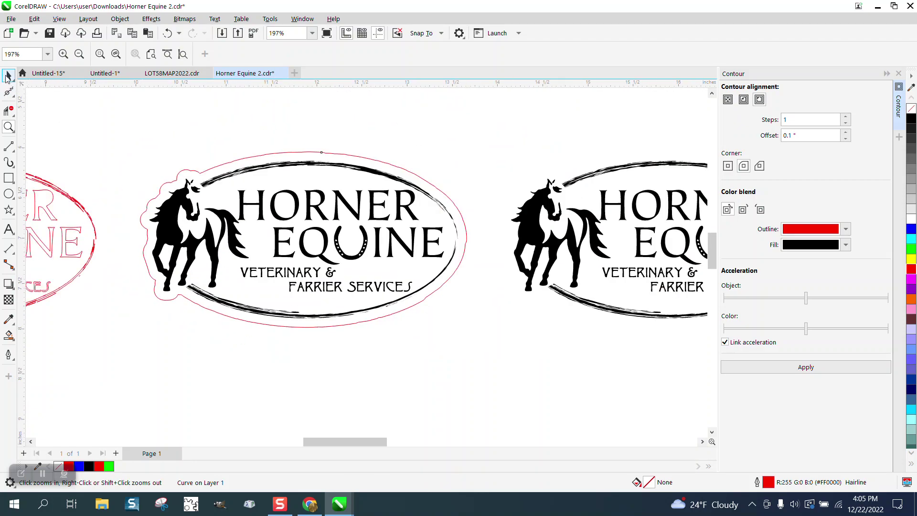
scroll(169, 192, "down", 3)
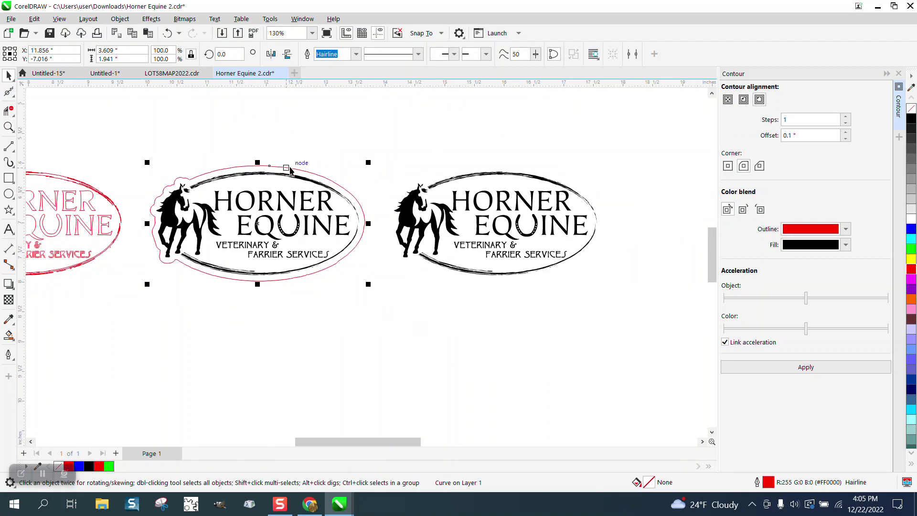
scroll(296, 146, "down", 1)
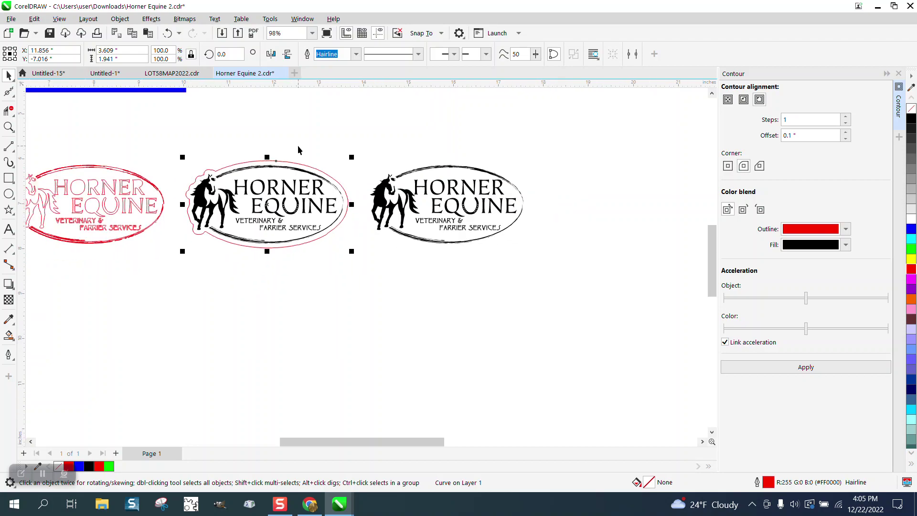
key("Down")
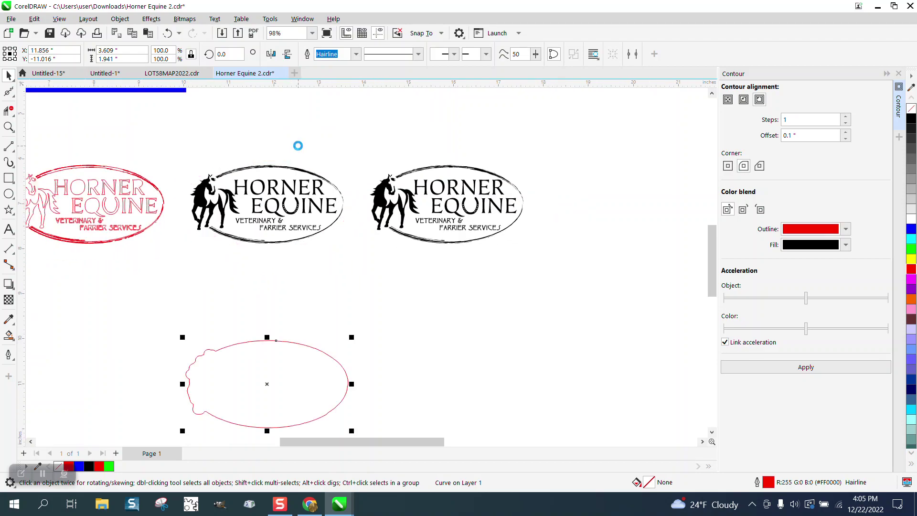
- Apply a one-step inside contour with a 0.09 inch offset to the red outline
left_click(744, 101)
left_click_drag(807, 136, 791, 136)
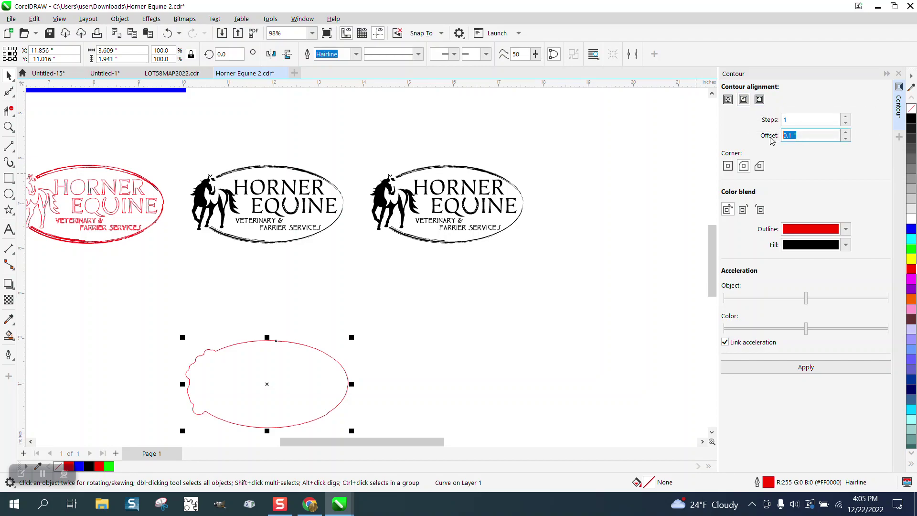
type(".09")
left_click(745, 100)
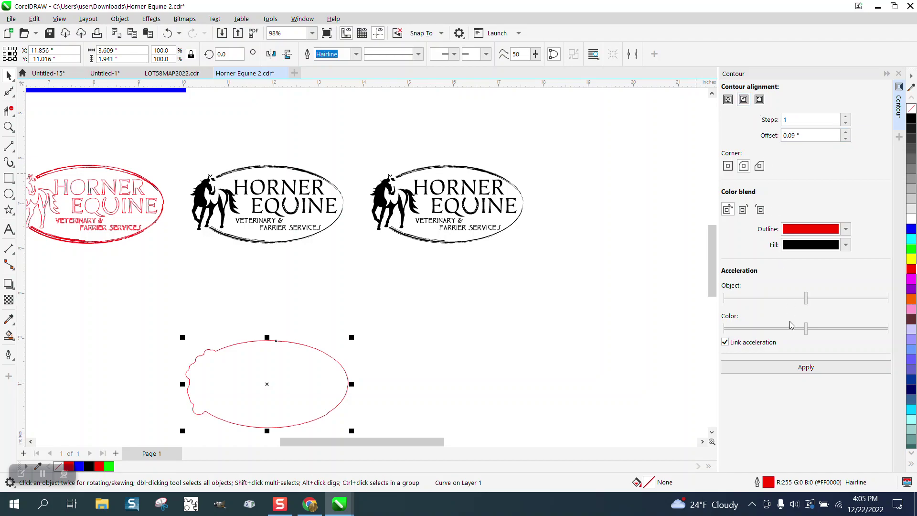
left_click(809, 372)
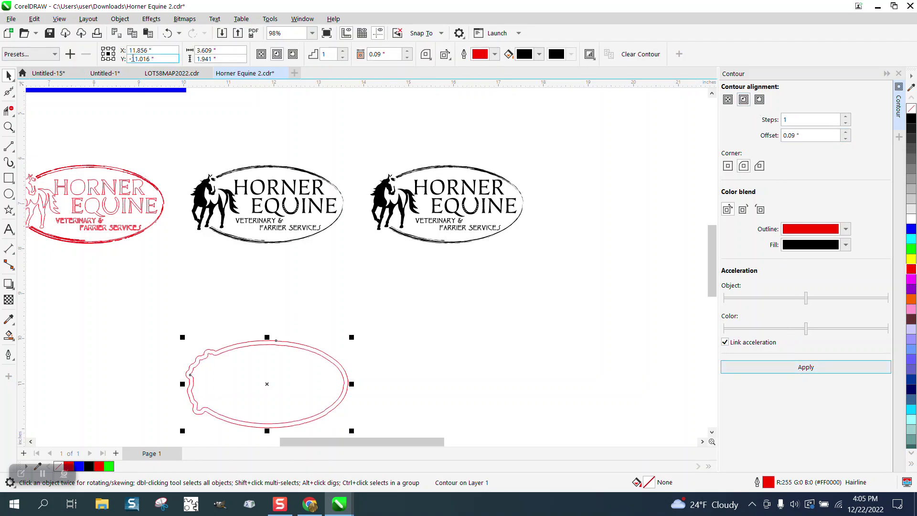
- Break the contour apart and move the inner outline 4 inches up around the black logo
left_click(123, 21)
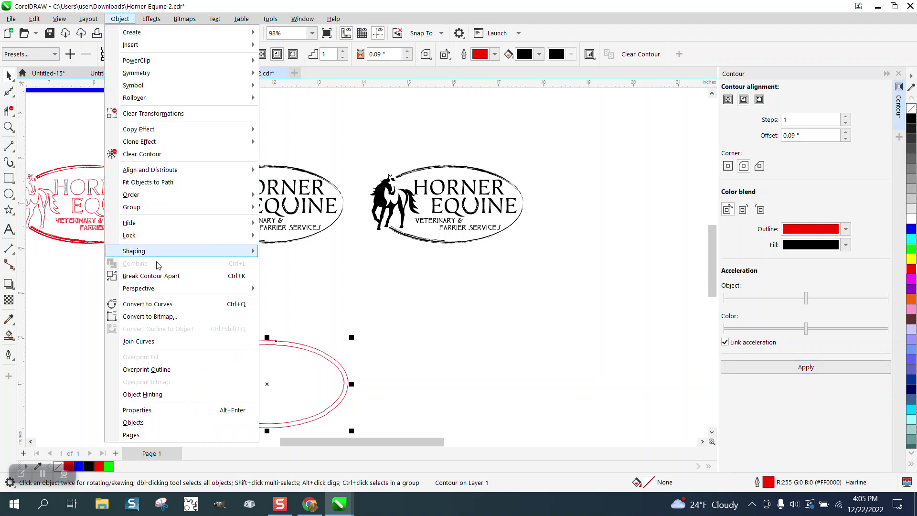
left_click(159, 276)
left_click(302, 349)
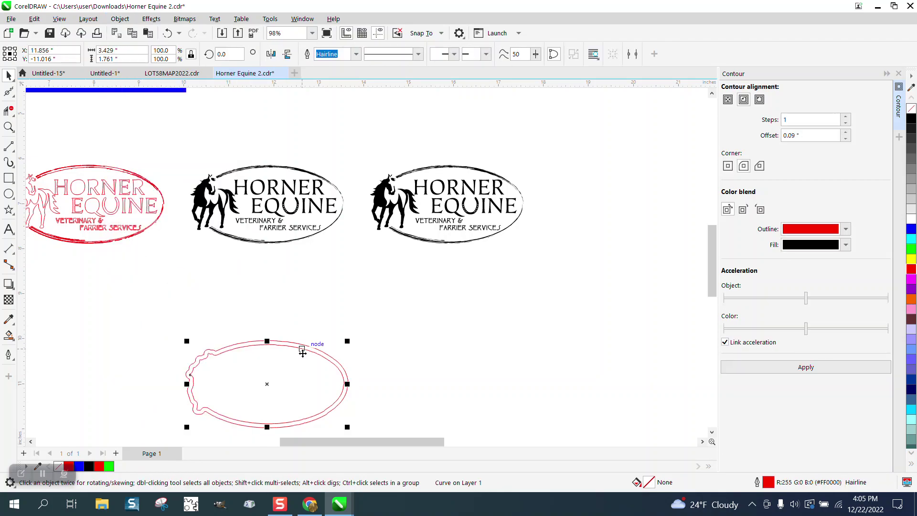
key("Up")
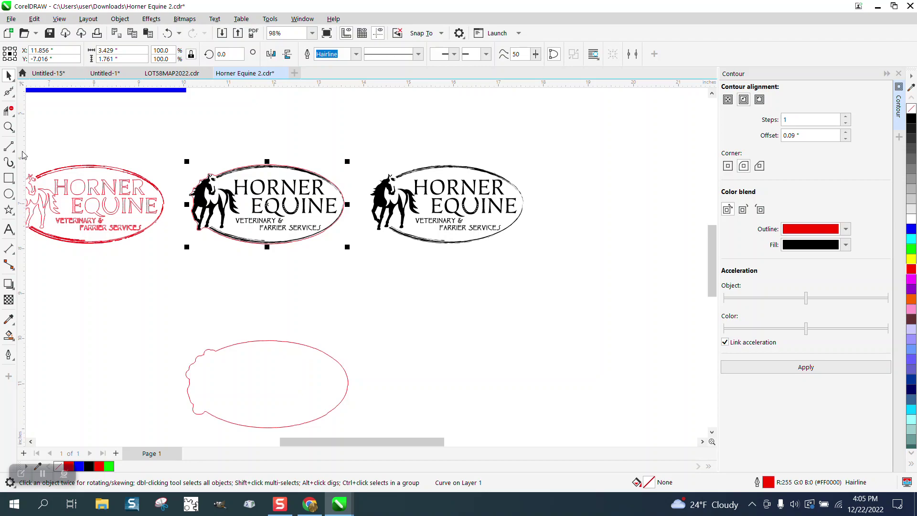
- Check the inner outline's fit around the logo and move the outline 4 inches down and 4 inches right
left_click(9, 126)
left_click_drag(170, 157, 347, 258)
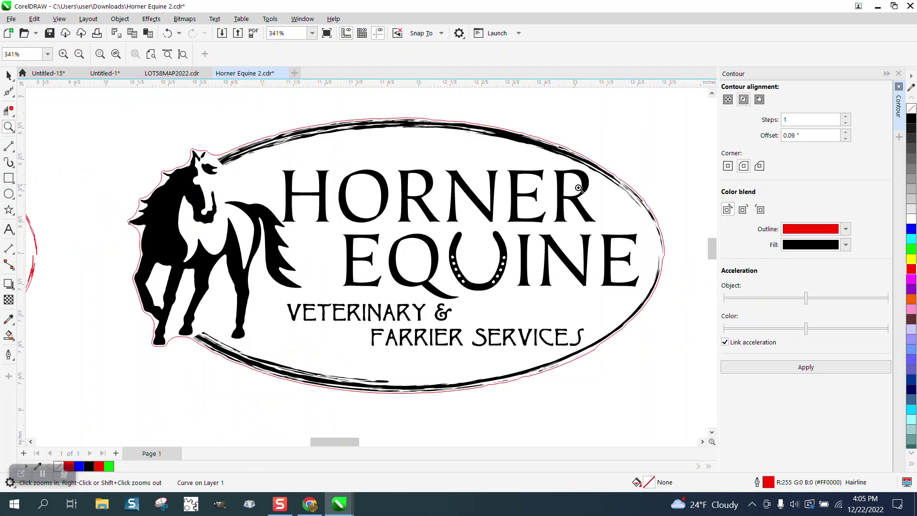
scroll(243, 214, "down", 2)
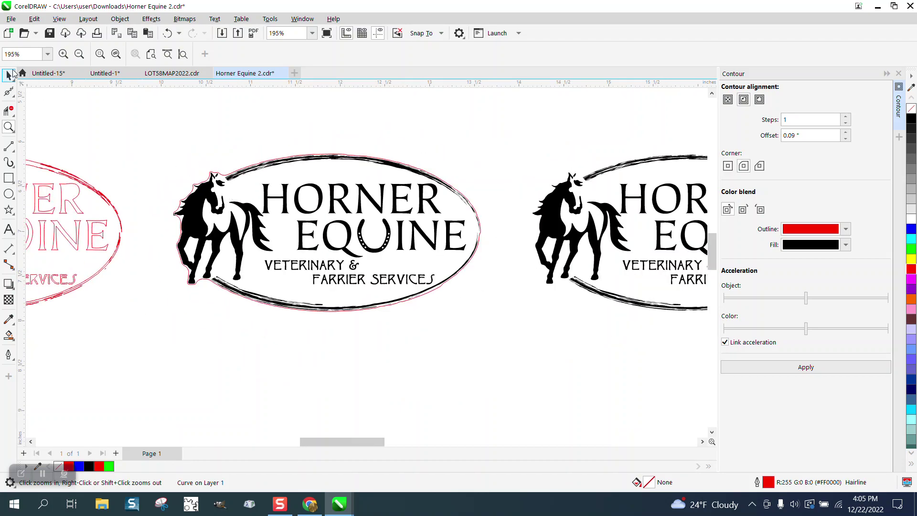
left_click(9, 75)
scroll(425, 153, "down", 3)
key("Down")
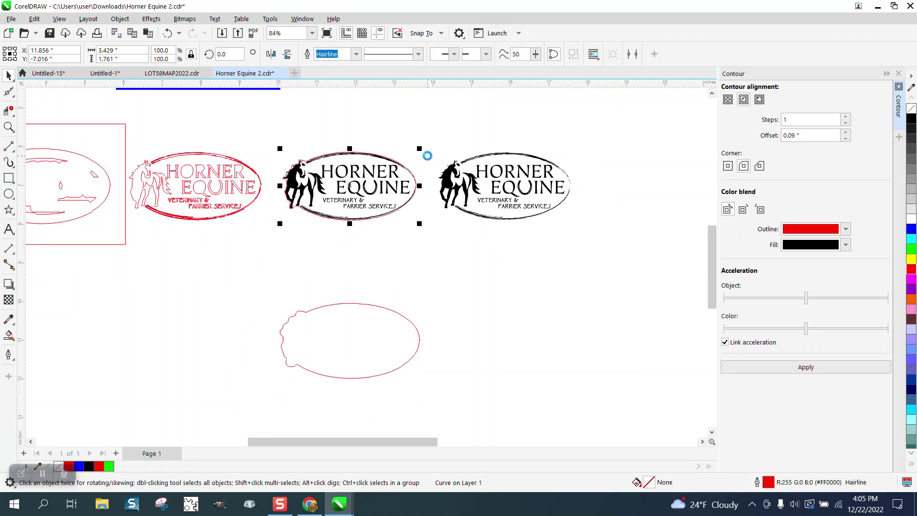
key("Right")
- Even out the upper and right-hand curve of the inner outline with the Smooth tool
left_click(8, 126)
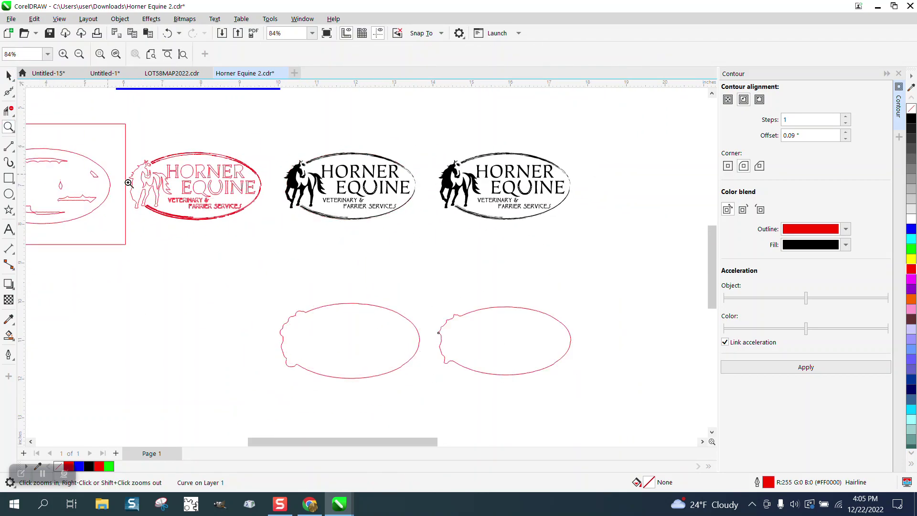
left_click_drag(429, 291, 623, 402)
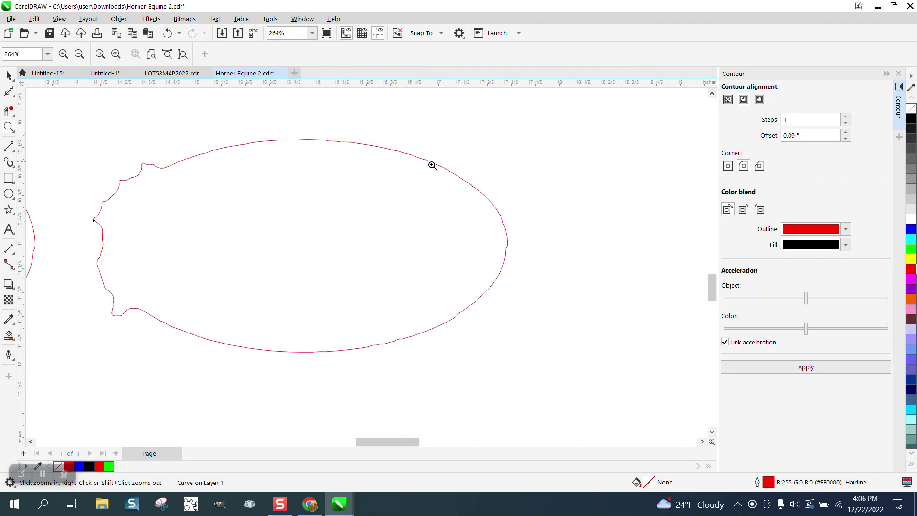
left_click(14, 95)
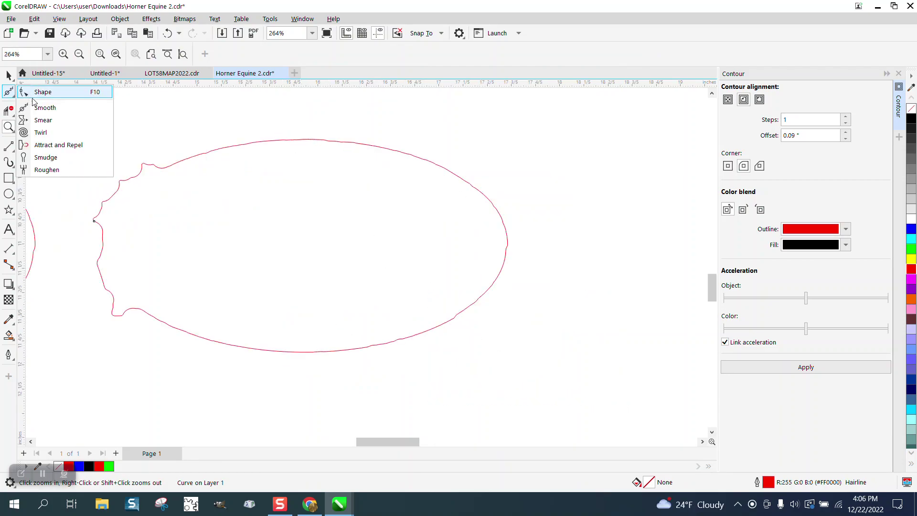
left_click(44, 105)
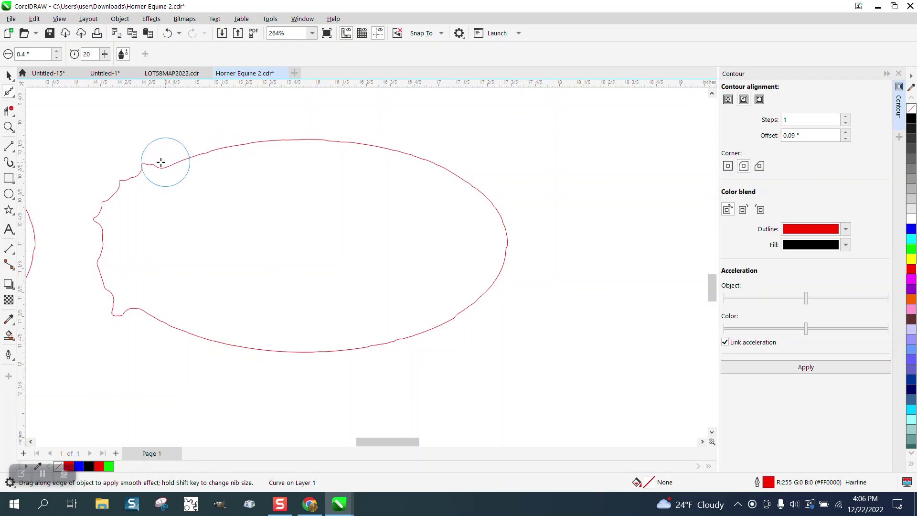
mouse_move(179, 164)
left_mouse_down()
mouse_move(309, 143)
mouse_move(374, 145)
mouse_move(453, 170)
mouse_move(496, 209)
mouse_move(509, 251)
mouse_move(505, 279)
mouse_move(488, 295)
left_mouse_up()
mouse_move(508, 251)
left_mouse_down()
mouse_move(487, 295)
mouse_move(393, 346)
mouse_move(227, 347)
mouse_move(178, 312)
mouse_move(159, 322)
mouse_move(296, 357)
mouse_move(401, 333)
mouse_move(451, 298)
mouse_move(496, 245)
mouse_move(499, 211)
left_mouse_up()
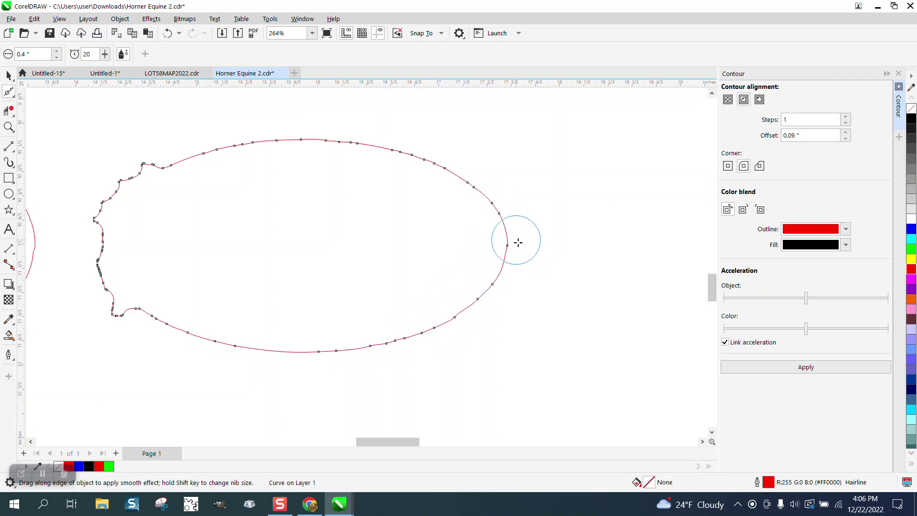
mouse_move(512, 246)
left_mouse_down()
mouse_move(488, 198)
mouse_move(414, 157)
mouse_move(319, 147)
mouse_move(209, 160)
mouse_move(309, 152)
mouse_move(455, 186)
mouse_move(488, 273)
mouse_move(415, 364)
mouse_move(301, 368)
mouse_move(225, 346)
mouse_move(450, 331)
mouse_move(479, 308)
left_mouse_up()
scroll(462, 311, "down", 2)
scroll(467, 309, "down", 4)
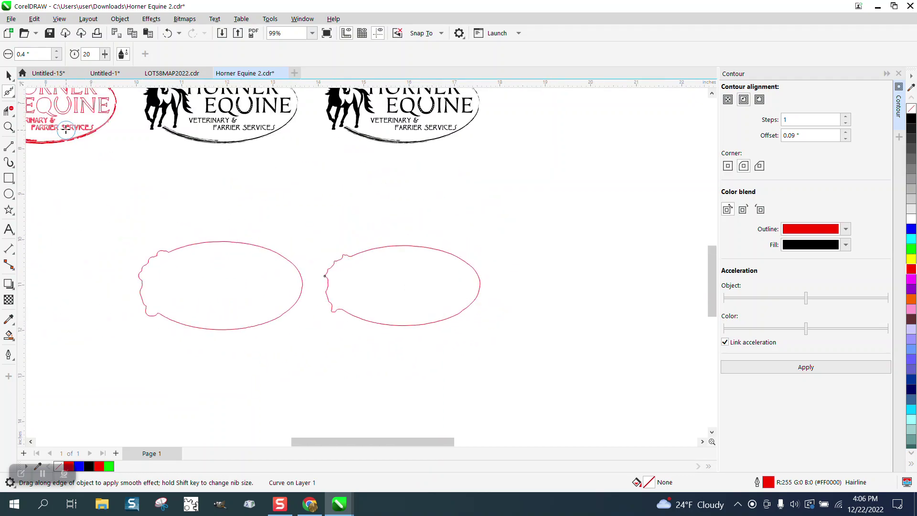
- Move the smoothed outline 4 inches up around the rightmost black logo and inspect its fit
left_click(8, 75)
scroll(360, 312, "down", 2)
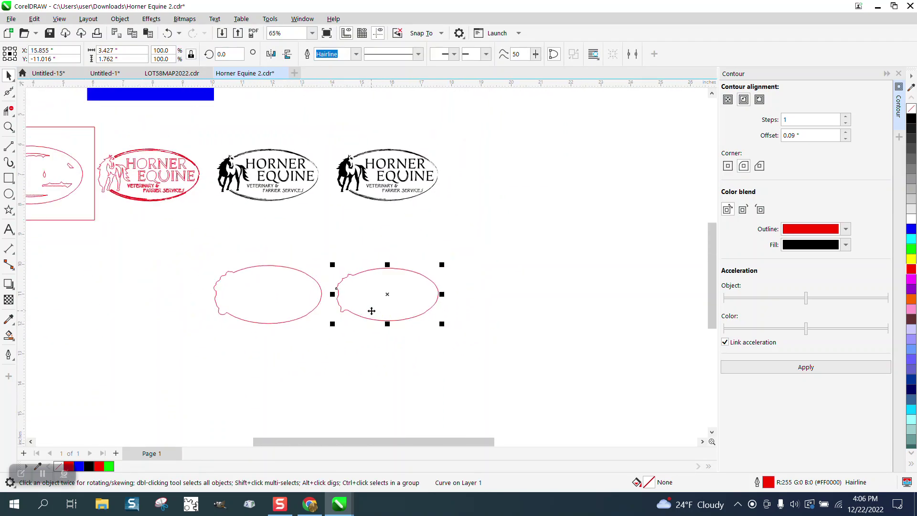
left_click_drag(372, 311, 371, 192)
left_click(9, 126)
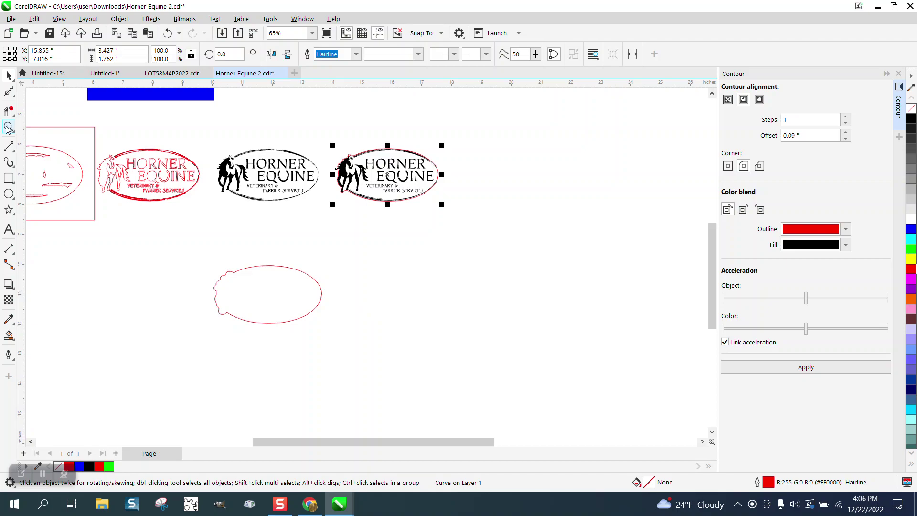
left_click_drag(313, 139, 539, 232)
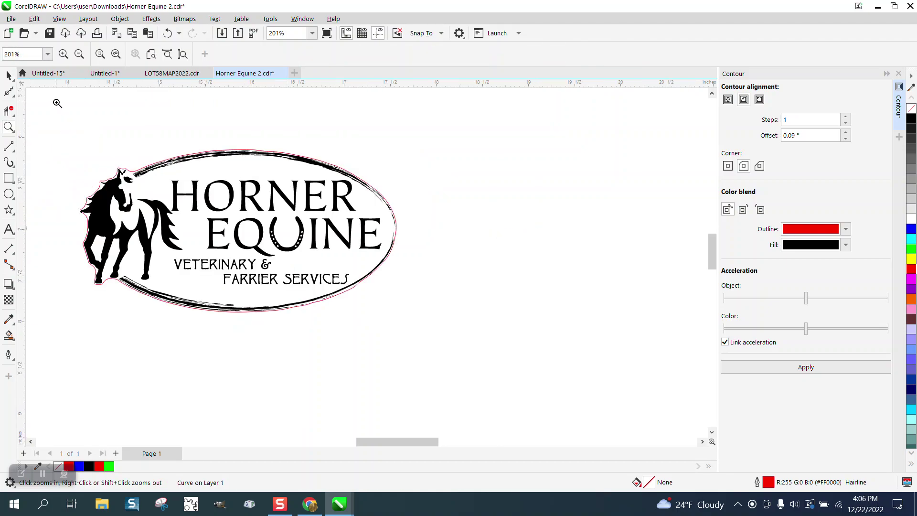
- Fill the rightmost logo yellow, shifting the red outline 4 inches right off it and 4 inches left back around it
left_click(9, 74)
key("Right")
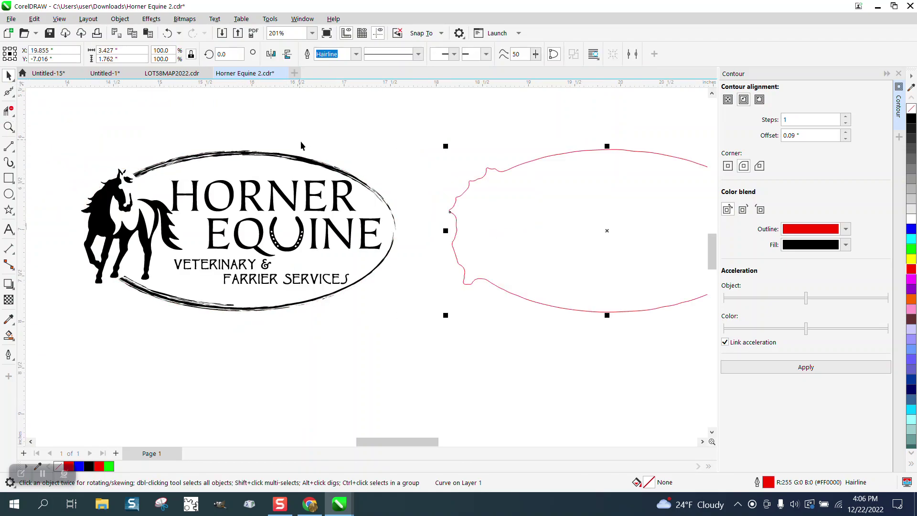
left_click(308, 196)
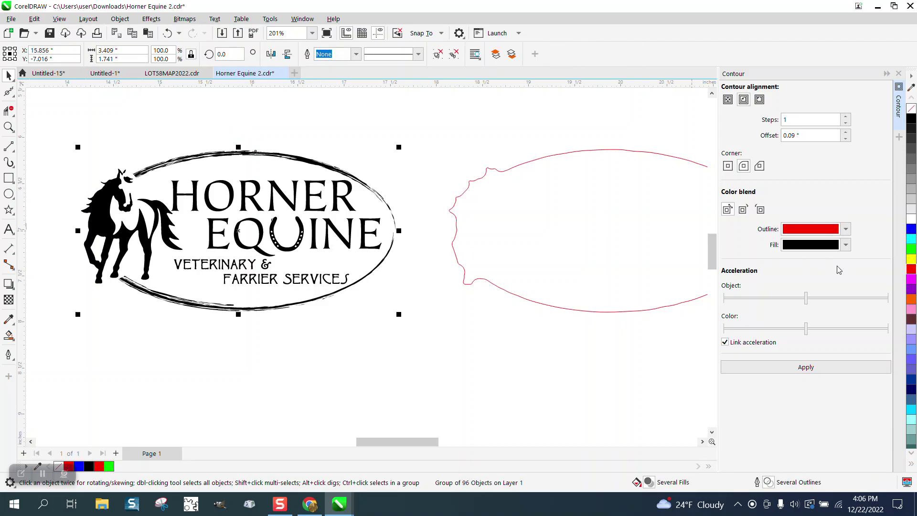
left_click(911, 260)
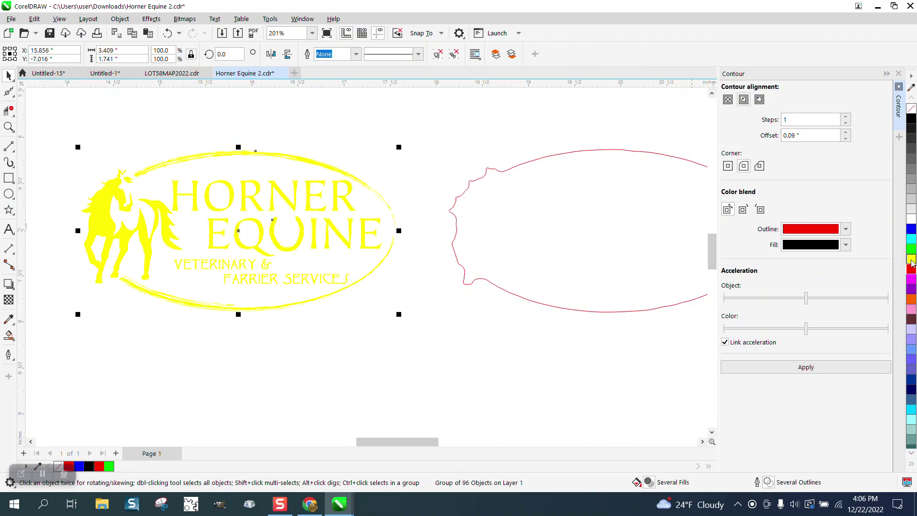
left_click(592, 150)
key("Left")
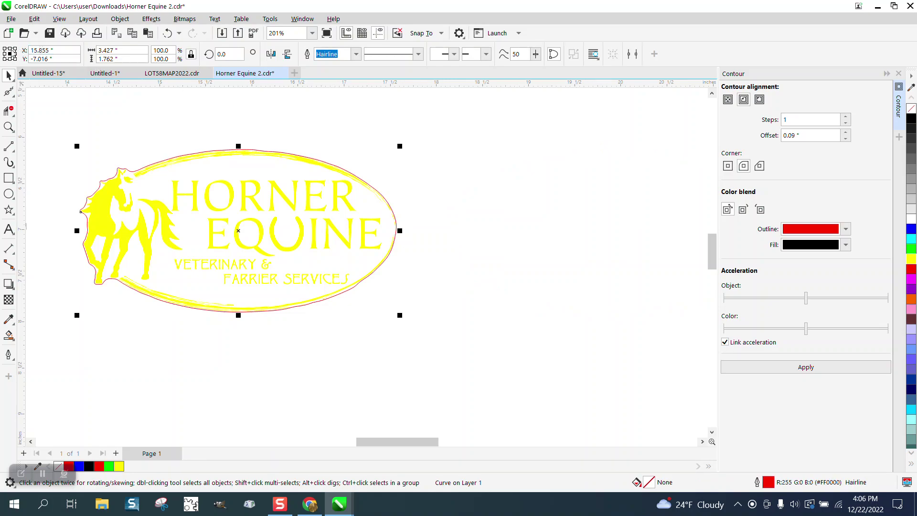
- Smooth the top edge of the red outline with the Smooth tool and check the outline around the horse
left_click(8, 127)
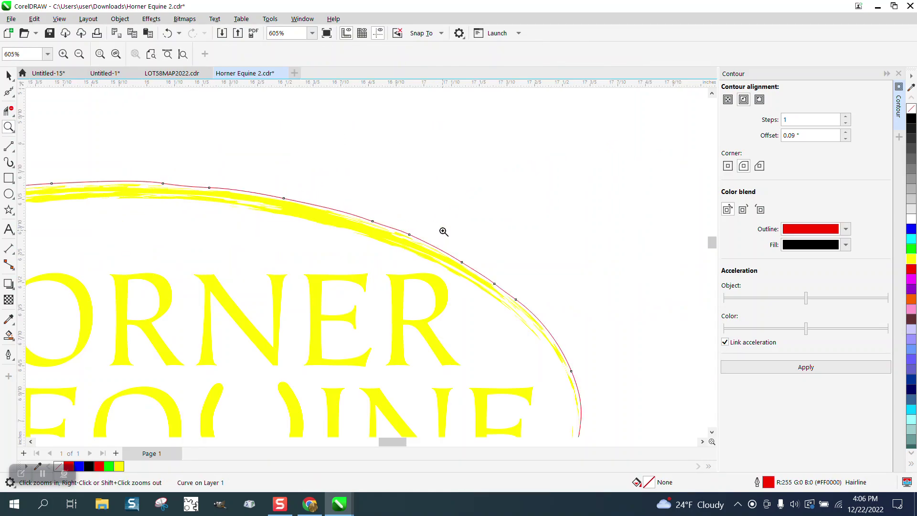
scroll(466, 237, "down", 2)
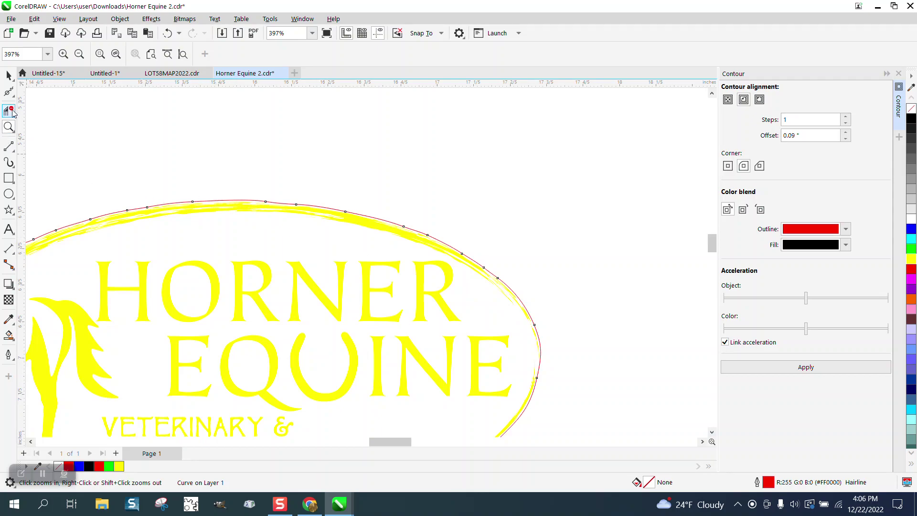
left_click(9, 93)
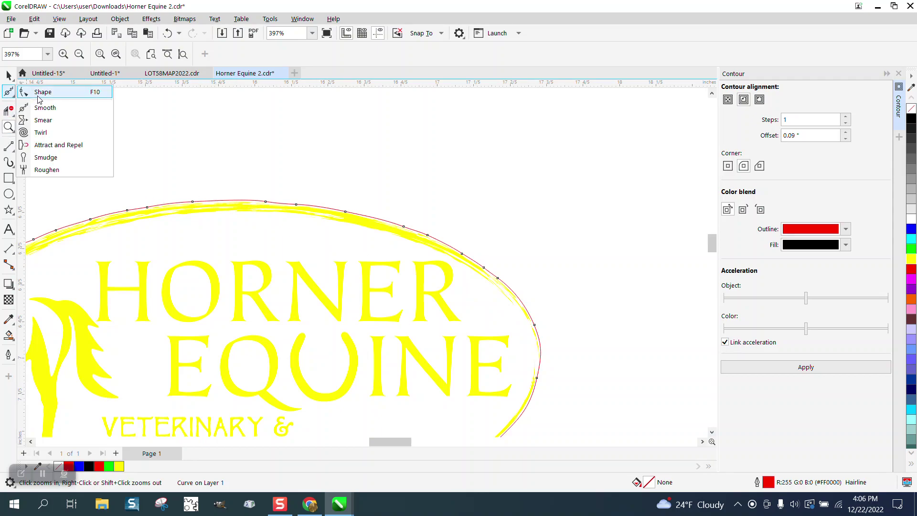
left_click(44, 107)
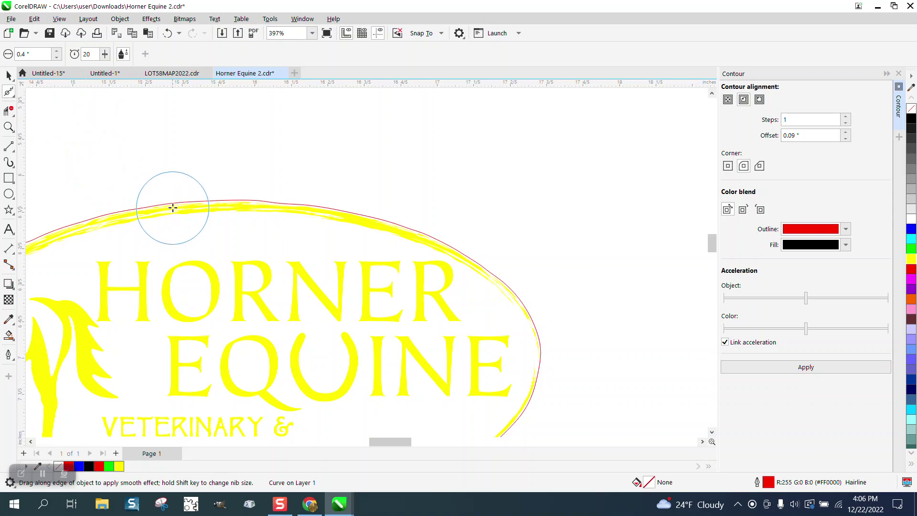
mouse_move(174, 204)
left_mouse_down()
mouse_move(296, 203)
mouse_move(136, 205)
mouse_move(177, 198)
left_mouse_up()
scroll(177, 199, "down", 3)
scroll(180, 191, "down", 2)
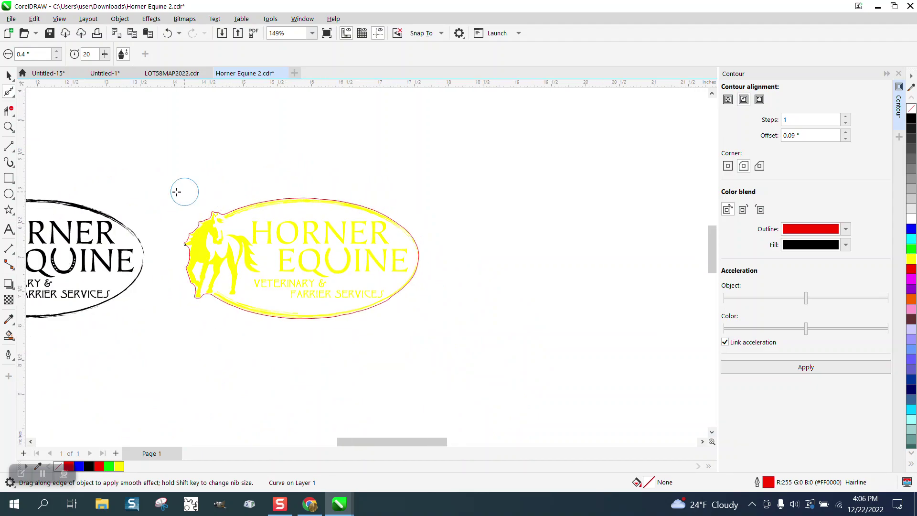
left_click(9, 126)
left_click_drag(185, 209, 284, 257)
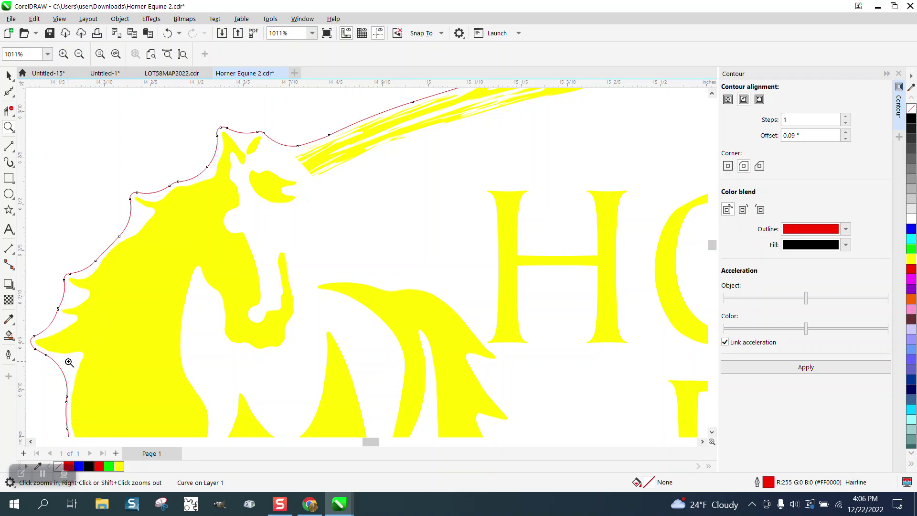
scroll(96, 203, "down", 5)
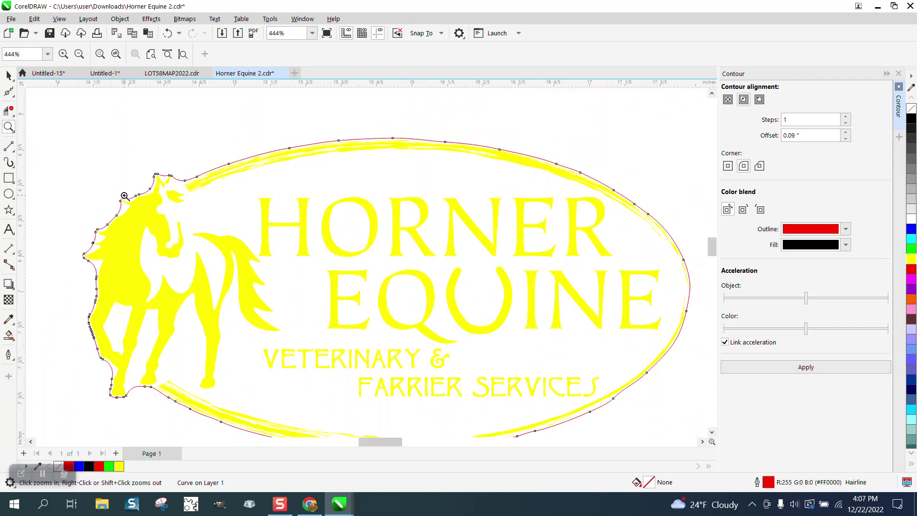
scroll(124, 195, "down", 1)
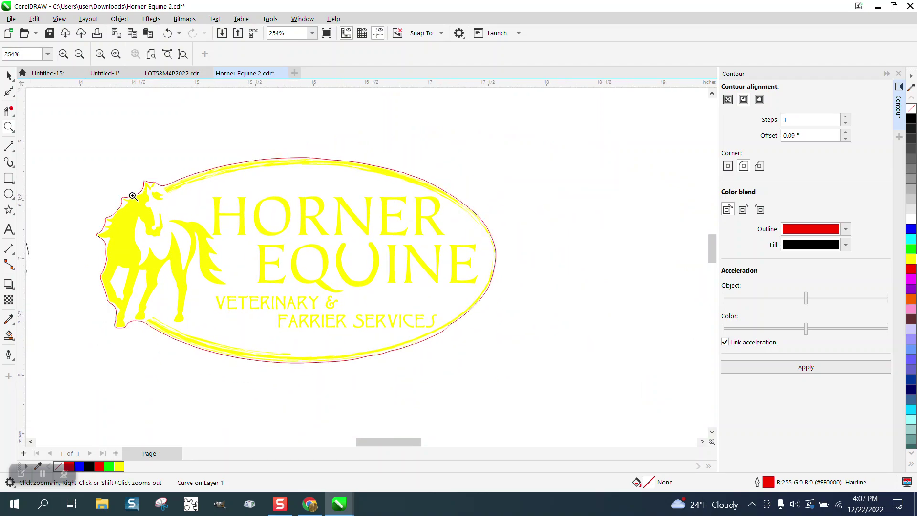